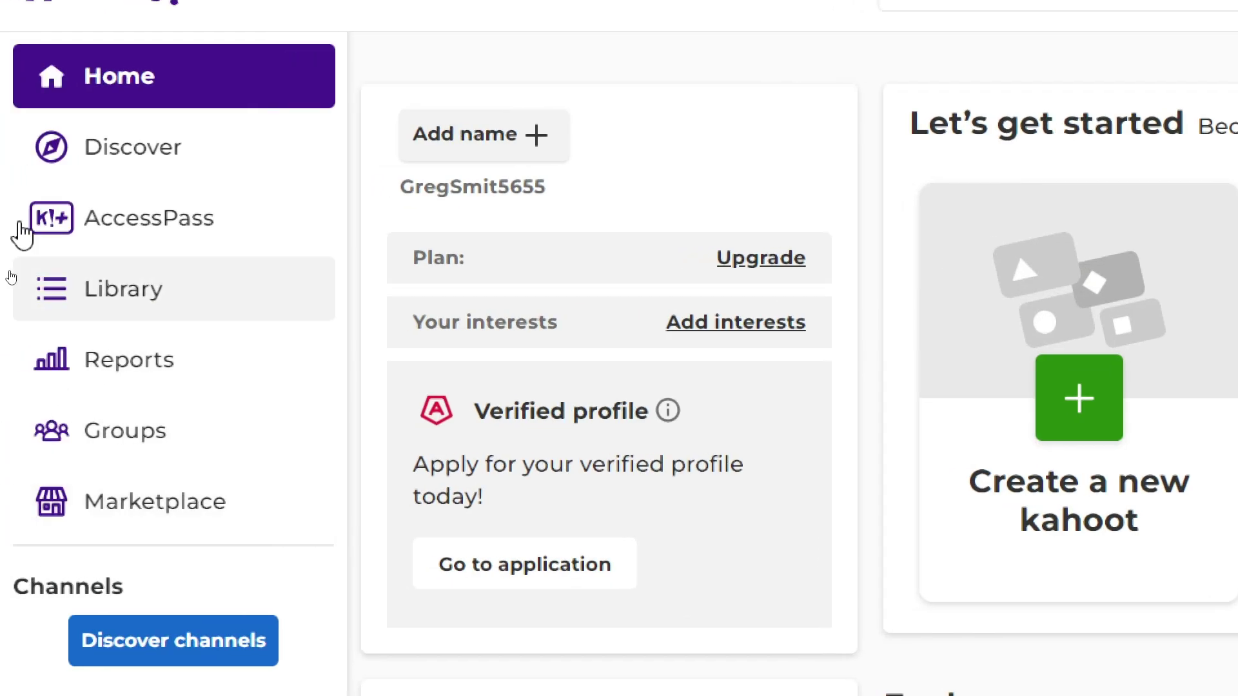
- Show only the draft kahoots in the library's Drafts tab
left_click(114, 303)
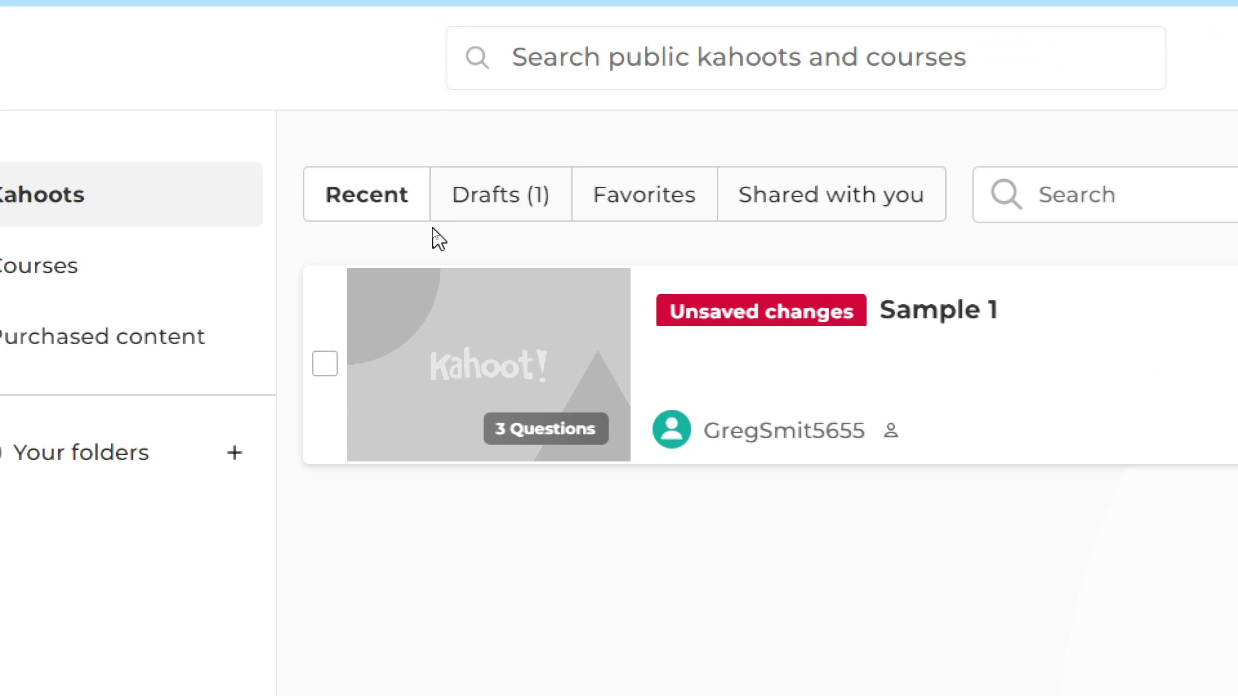
left_click(474, 226)
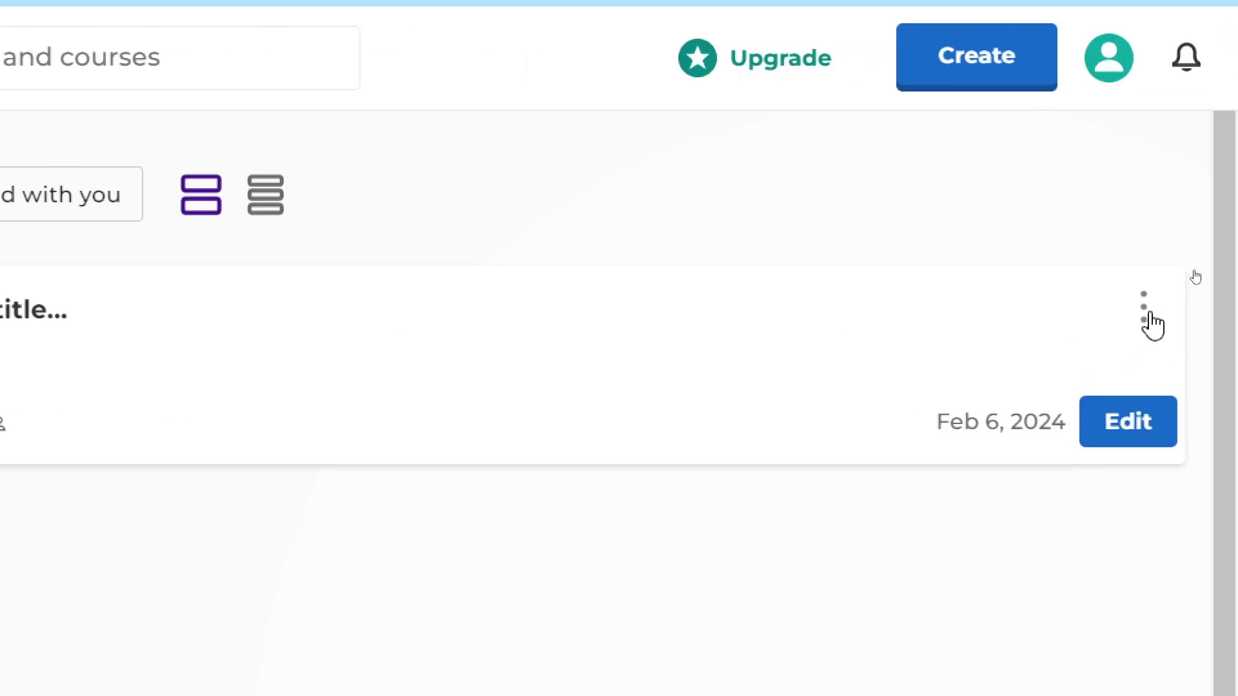
- Dismiss the untitled draft's options menu and start editing it
left_click(1147, 314)
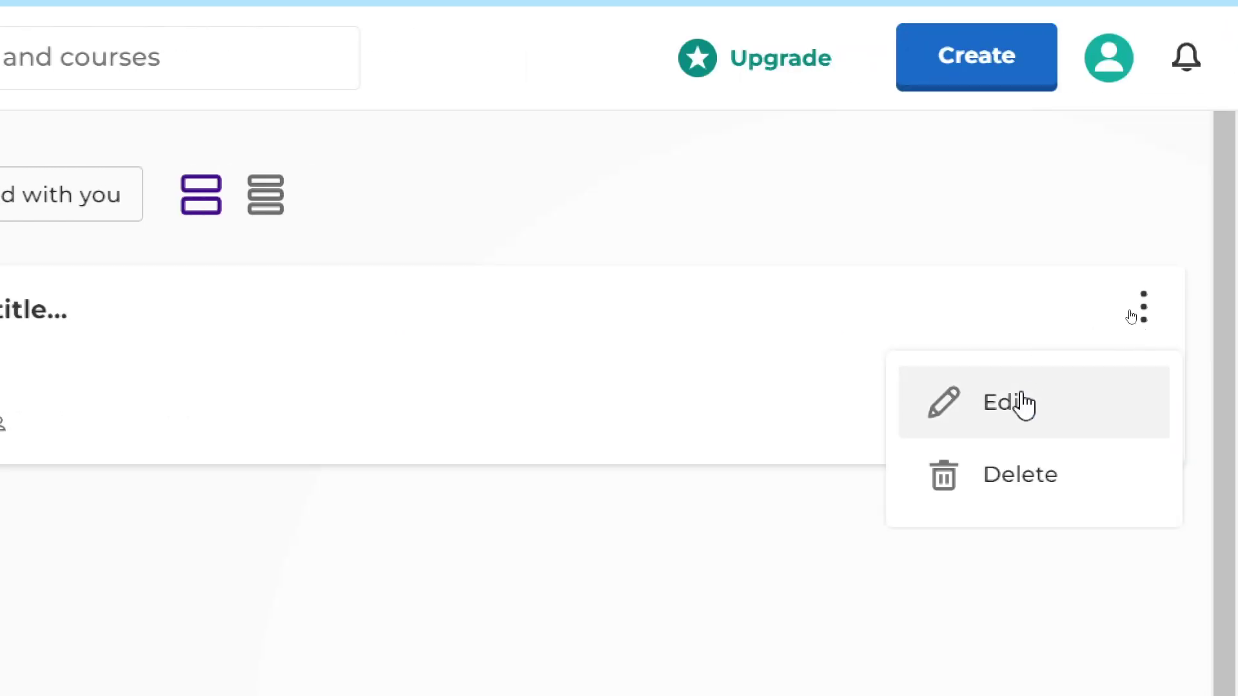
left_click(744, 562)
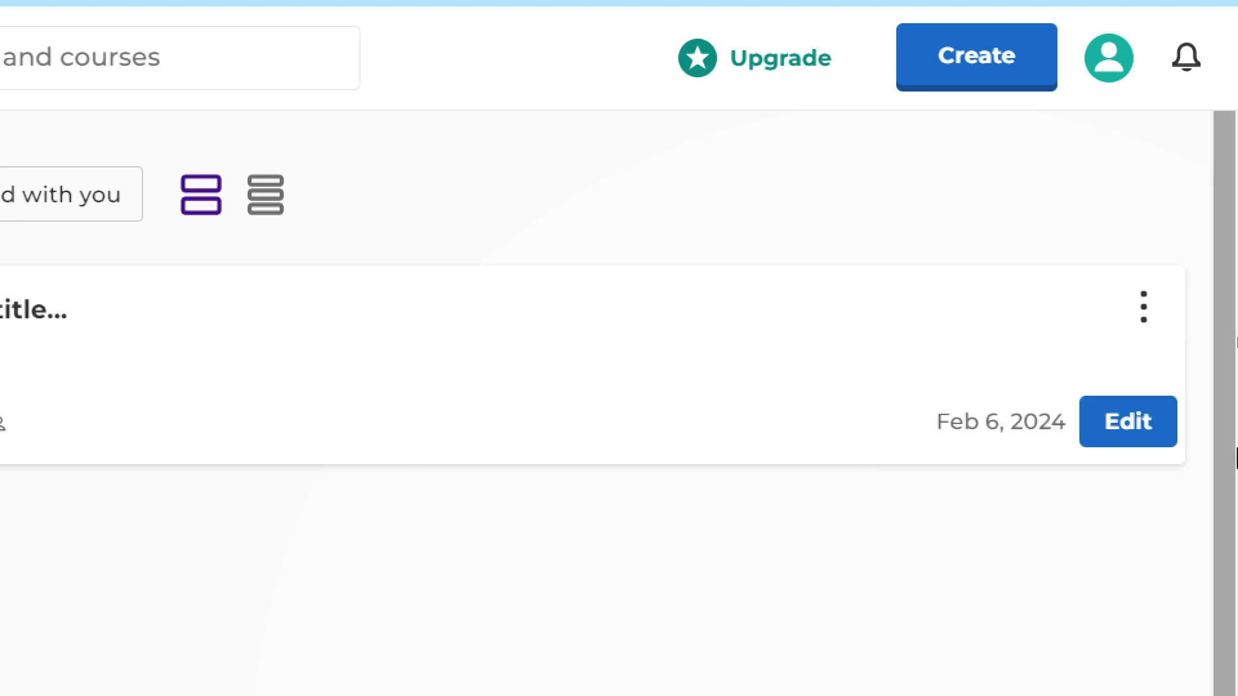
left_click(1134, 426)
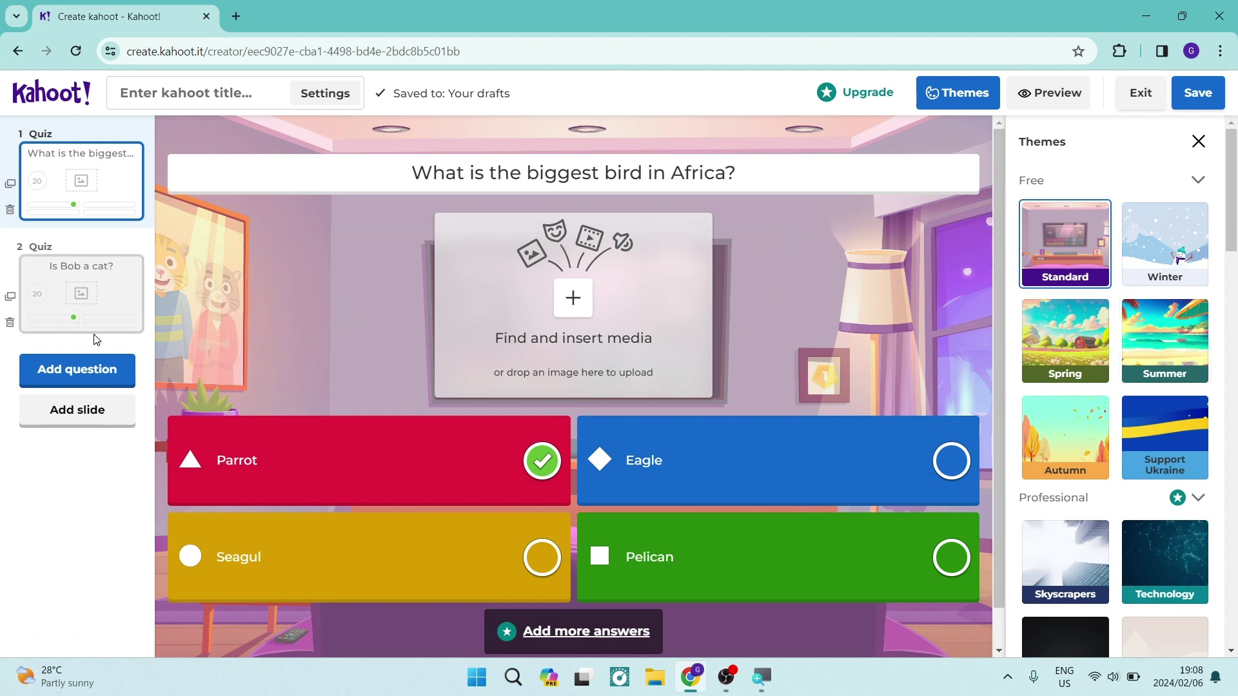
- Close the Themes panel so the question settings sidebar shows
left_click(1198, 143)
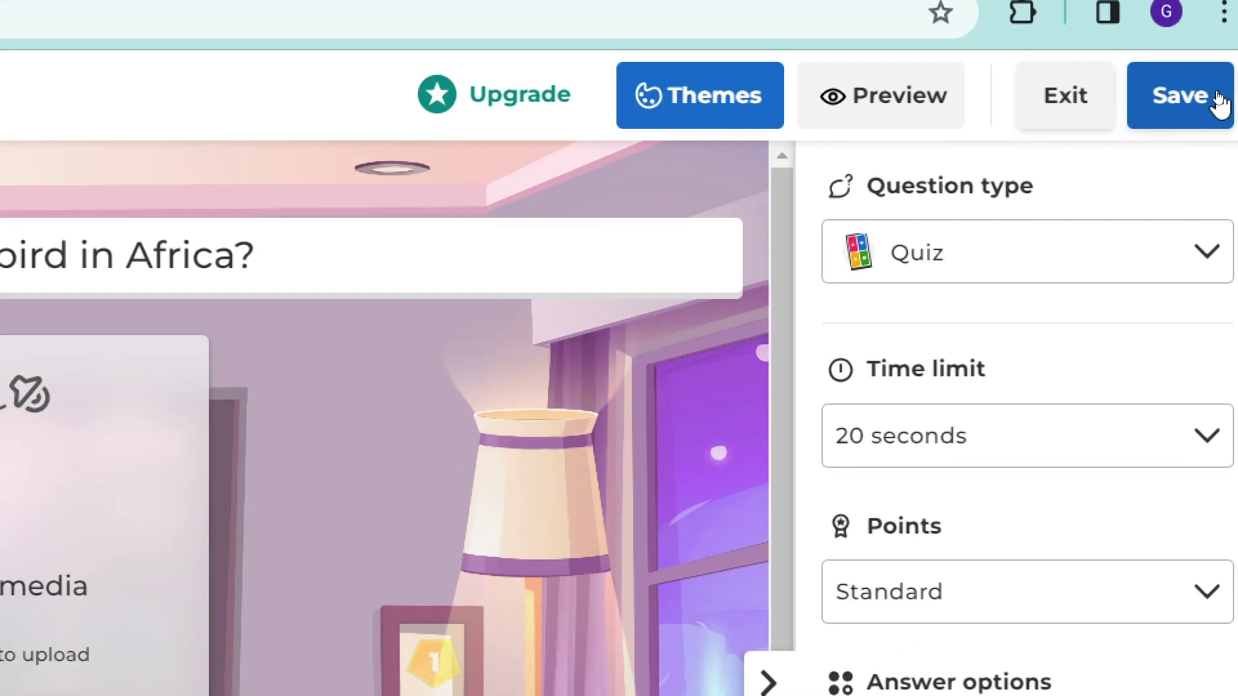
- Save the draft and title it 'Sample 2' in the finishing-touches dialog
left_click(1221, 103)
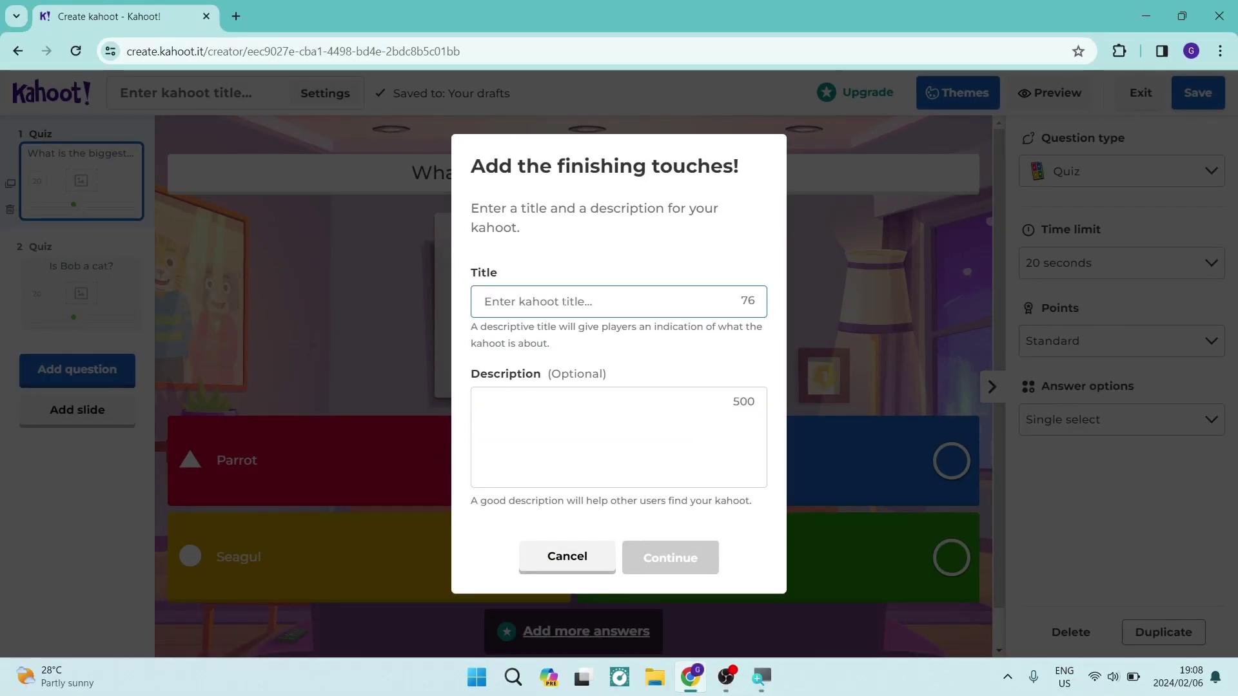
type("Sample ")
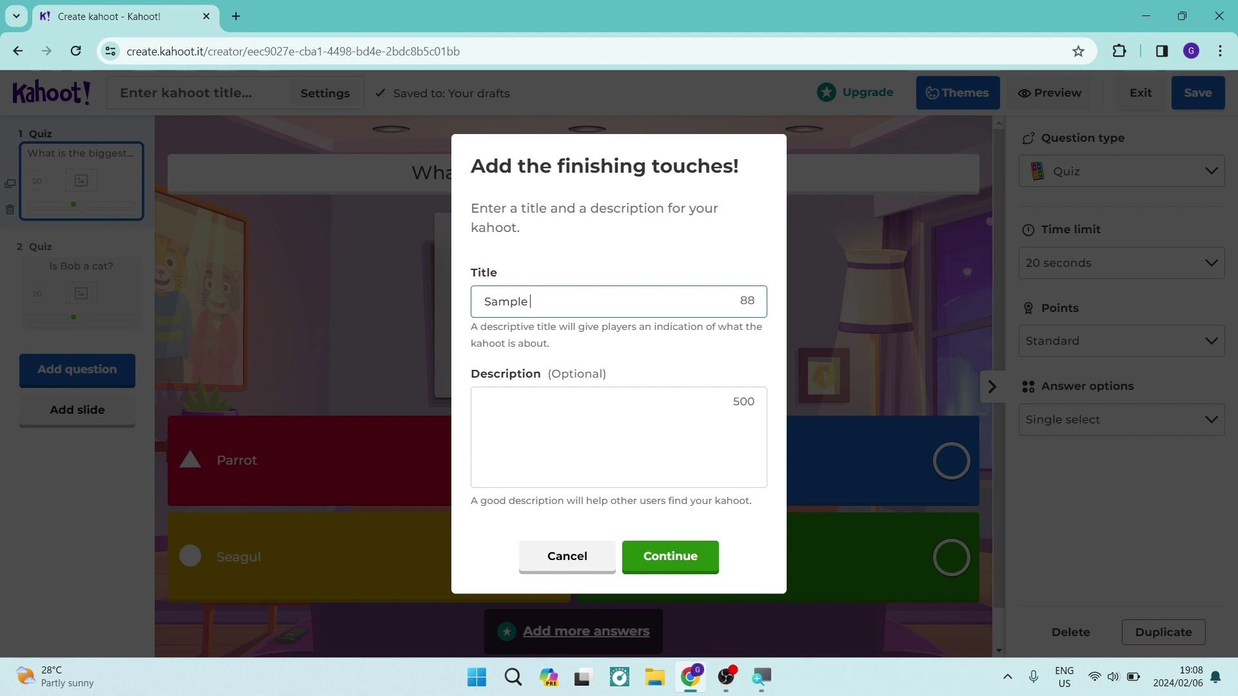
type("2")
left_click(563, 406)
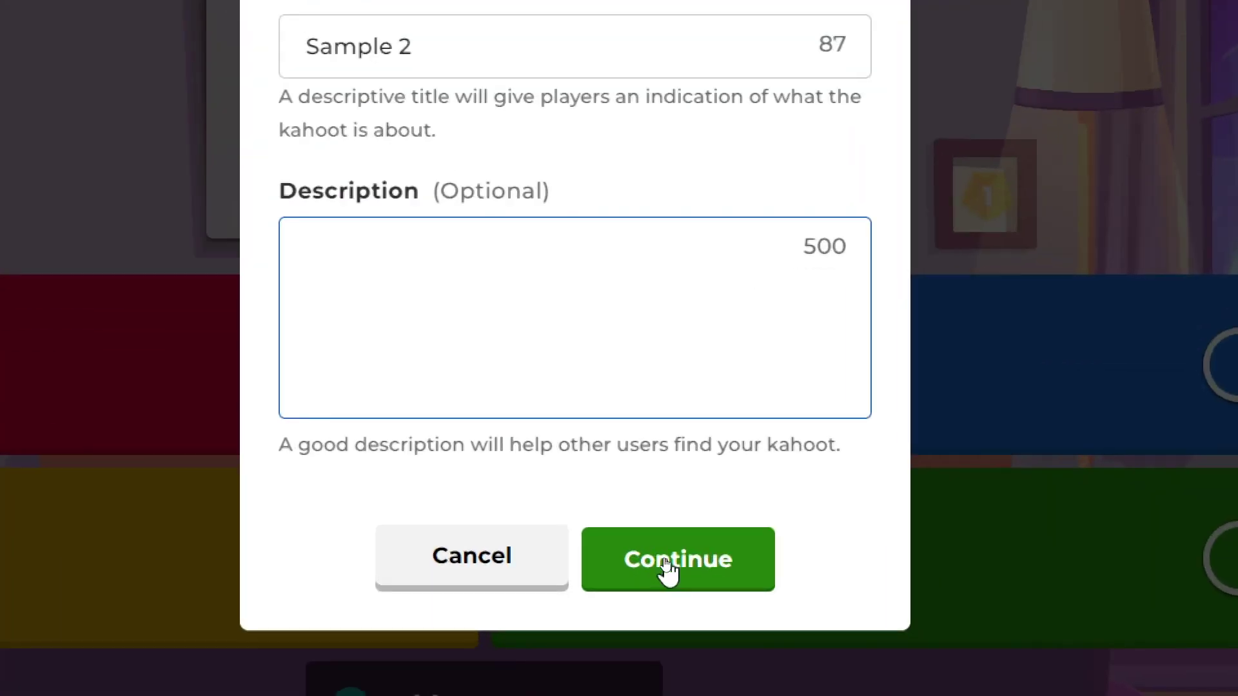
- Continue so the 'Sample 2' kahoot reports 'Changes saved! Exiting now...'
left_click(665, 562)
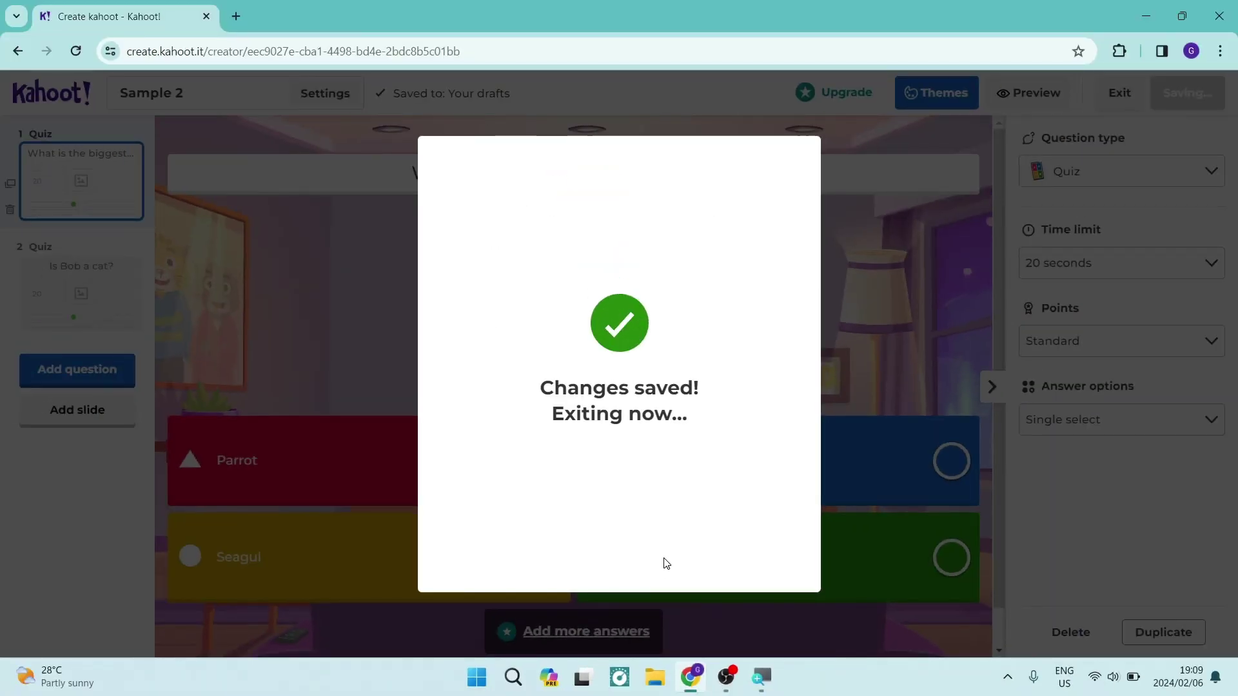